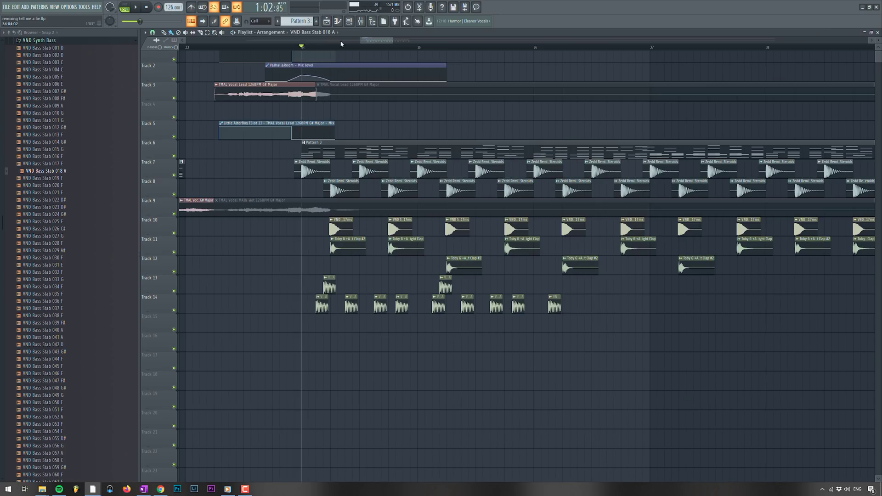
# Step: Lower the pitch of the last bass stab on Track 14 by 100 cents in its channel settings
pyautogui.hscroll(4, 341, 44)
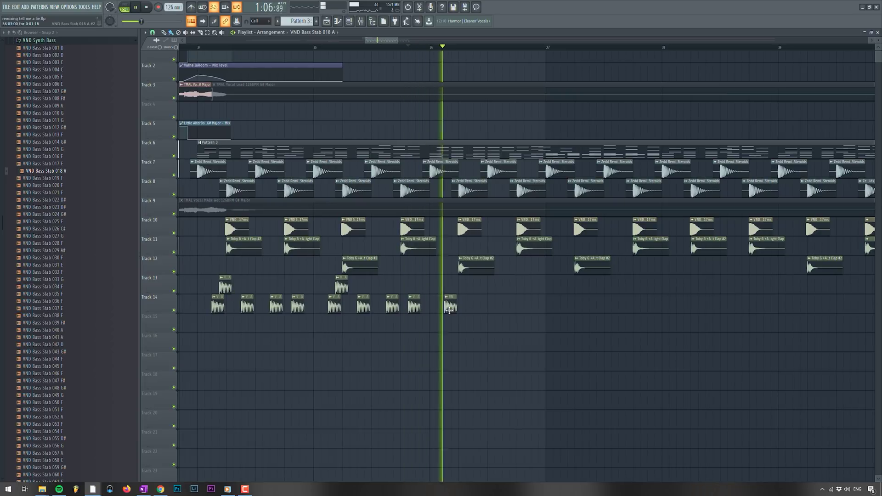
pyautogui.click(444, 304)
pyautogui.doubleClick(445, 304)
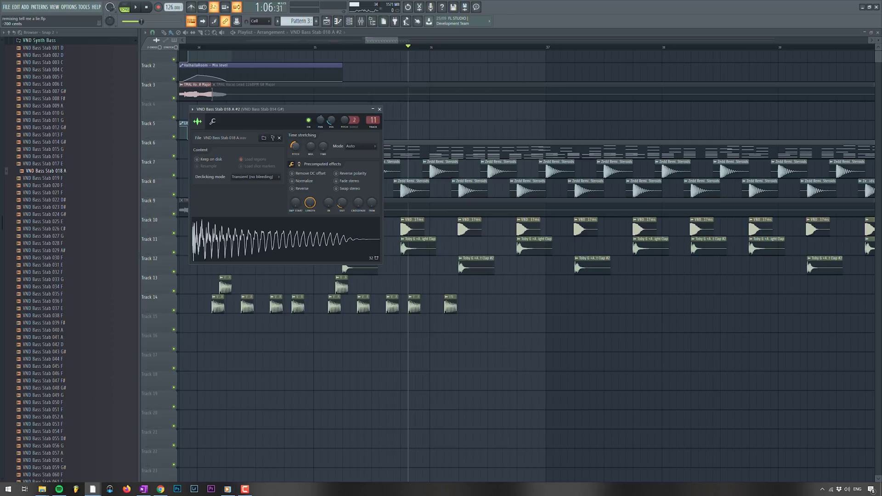
pyautogui.press('Escape')
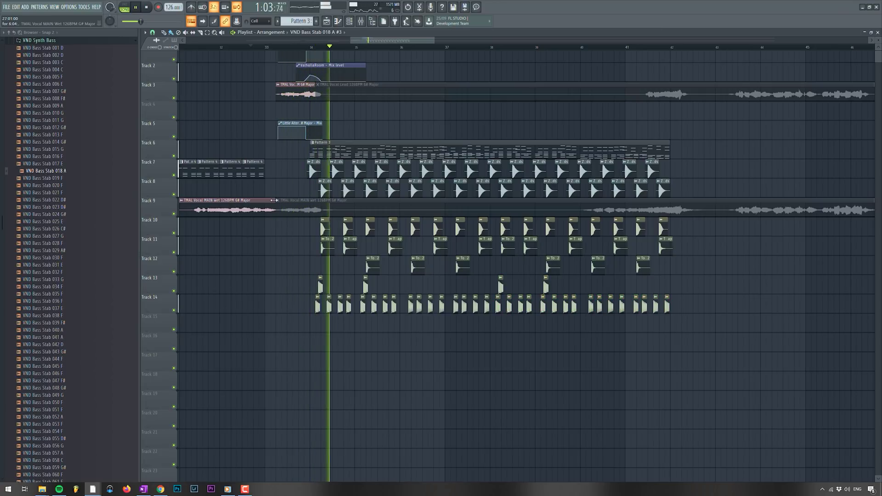
# Step: Undo the last edit and extend the end of the TMAL main vocal clip on Track 9 toward the drop
pyautogui.keyDown('ctrl'); pyautogui.scroll(4, 266, 234); pyautogui.keyUp('ctrl')
pyautogui.hotkey('ctrl', 'z')
pyautogui.moveTo(303, 209); pyautogui.dragTo(320, 213)
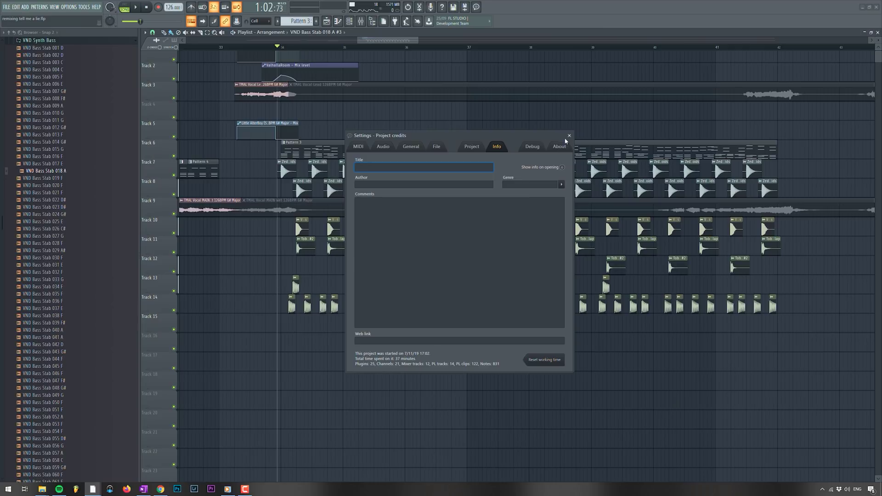
pyautogui.click(566, 136)
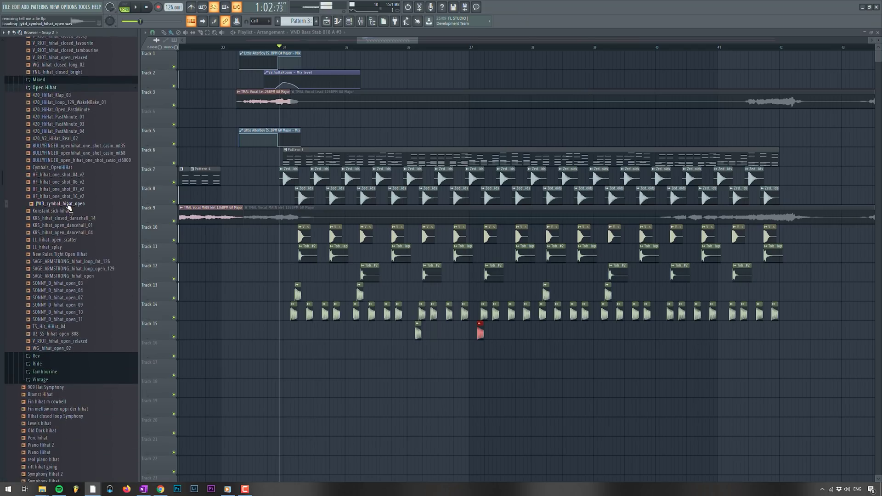
# Step: Add the JYKD_cymbal_hihat_open sample on Track 16 and adjust its channel volume during playback
pyautogui.moveTo(66, 208); pyautogui.dragTo(450, 420)
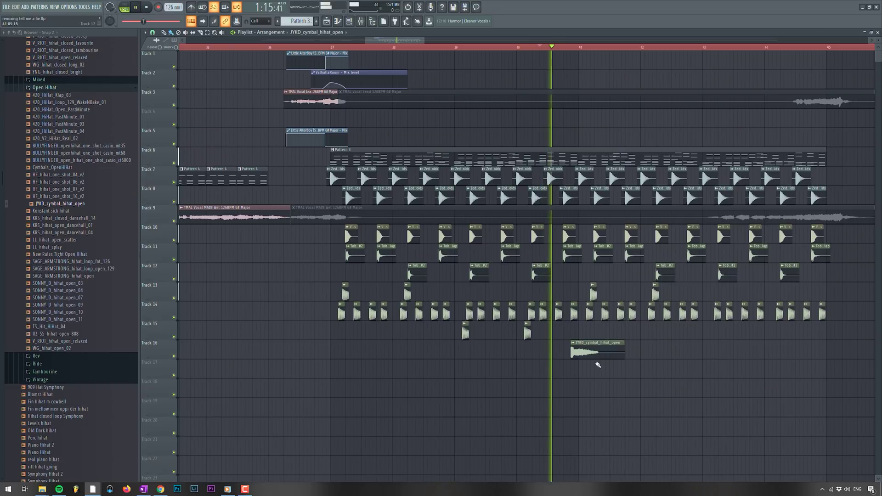
pyautogui.doubleClick(593, 352)
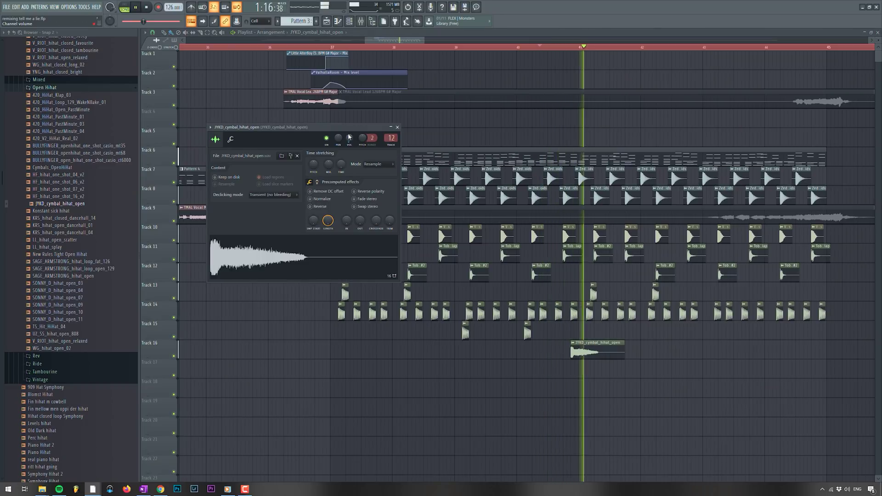
pyautogui.press('Escape')
pyautogui.press('space')
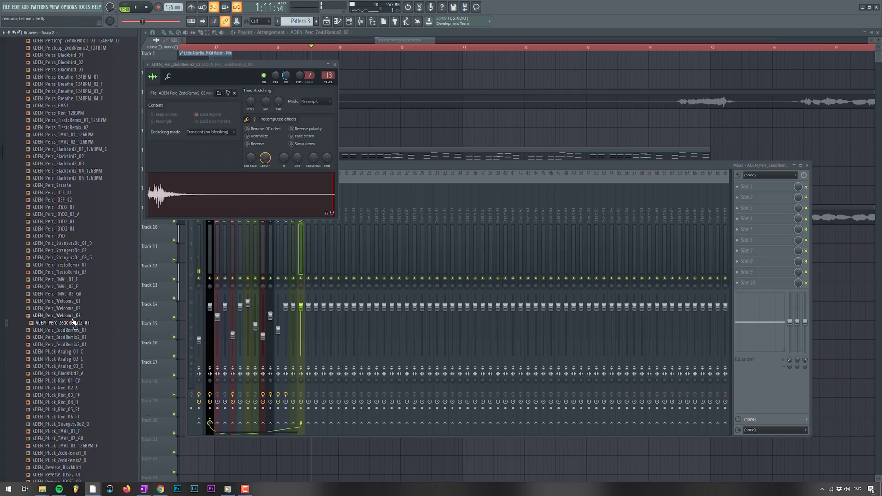
# Step: Add the ADEN_Perc_TiestoRemix_01 and ADEN_Perc_ZeddRemix2_03 percussion samples to the drop in the playlist
pyautogui.press('F12')
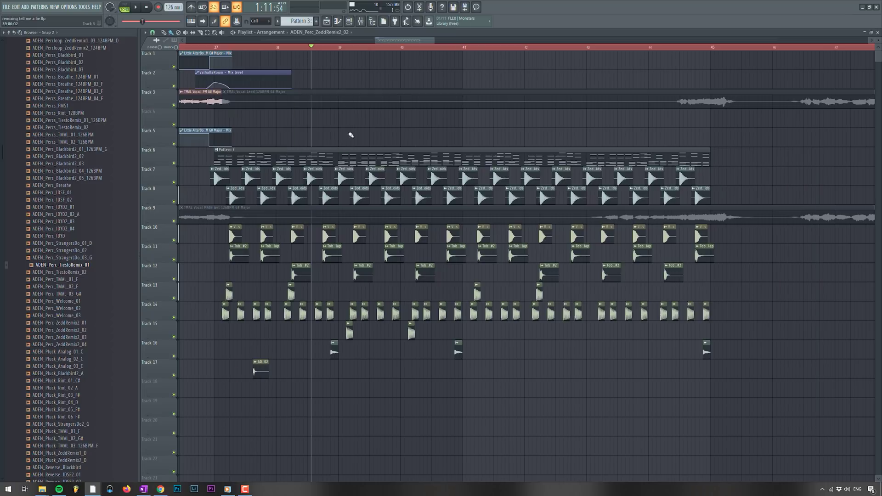
pyautogui.moveTo(56, 267); pyautogui.dragTo(296, 385)
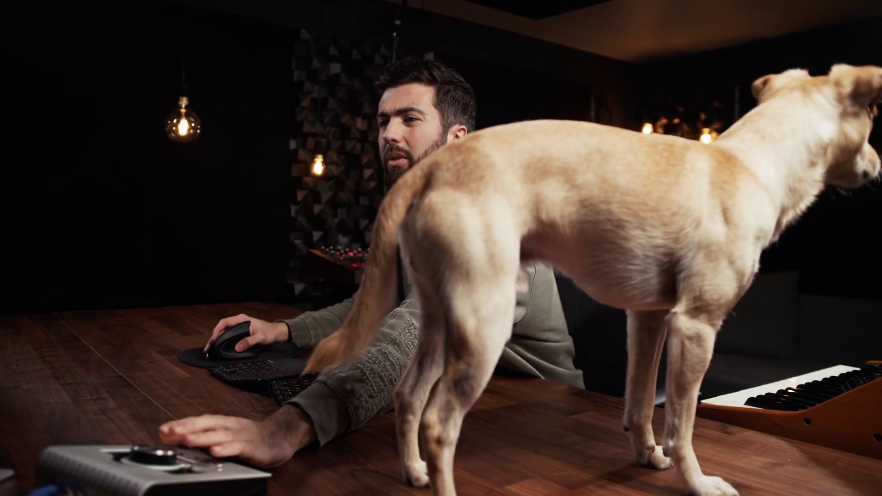
pyautogui.moveTo(63, 337); pyautogui.dragTo(384, 404)
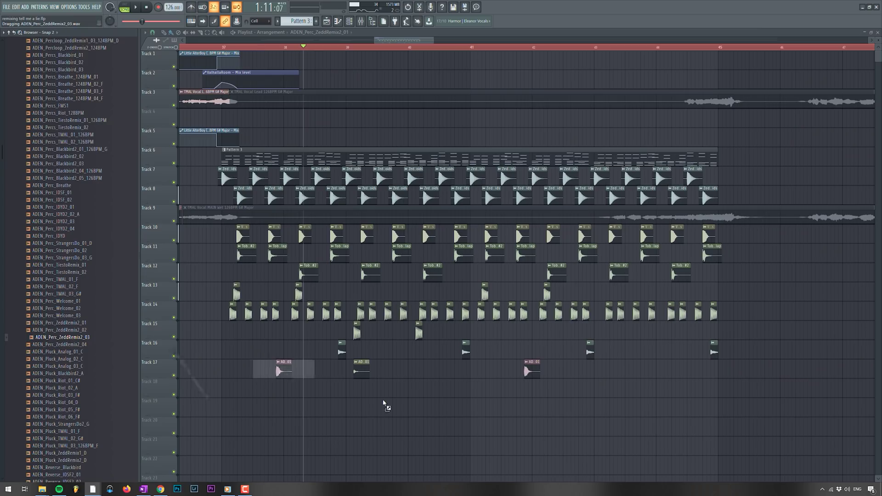
# Step: Position the ADEN_Perc_ZeddRemix2_03 hit on Track 17 and set its channel volume to 34%
pyautogui.moveTo(363, 374); pyautogui.dragTo(363, 372)
pyautogui.press('space')
pyautogui.doubleClick(363, 370)
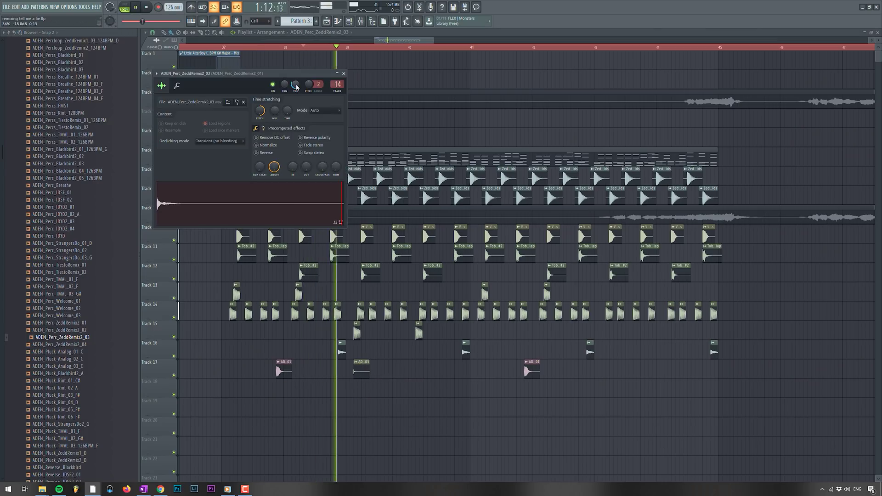
pyautogui.press('Escape')
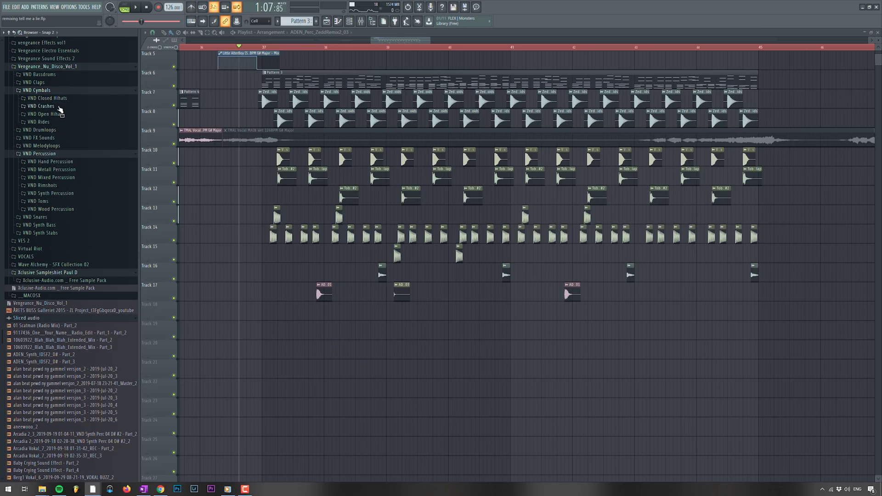
# Step: Place VND Crash 013 from the VND Crashes folder on Track 19 near bar 37 and cut off its tail
pyautogui.click(60, 106)
pyautogui.click(59, 128)
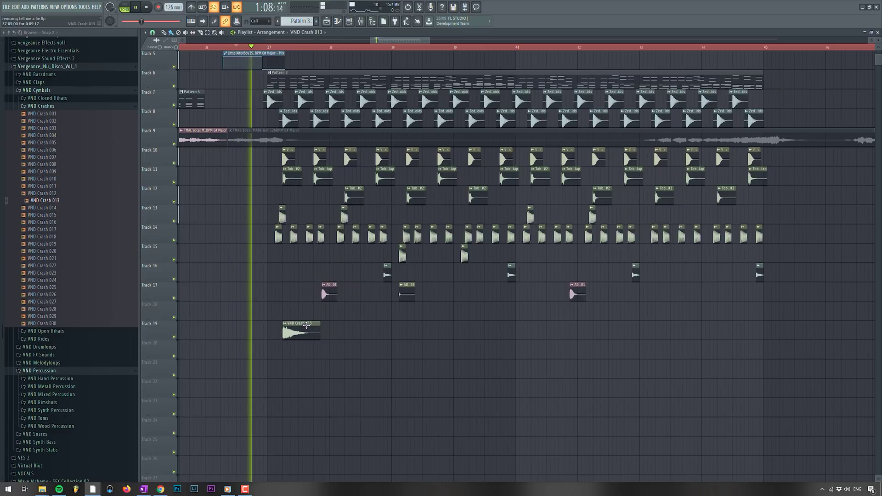
pyautogui.click(299, 323)
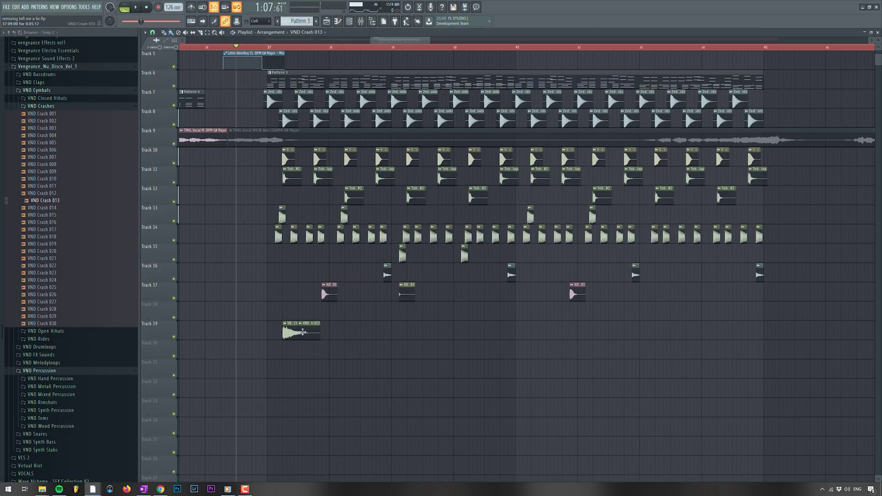
pyautogui.rightClick(303, 332)
pyautogui.press('space')
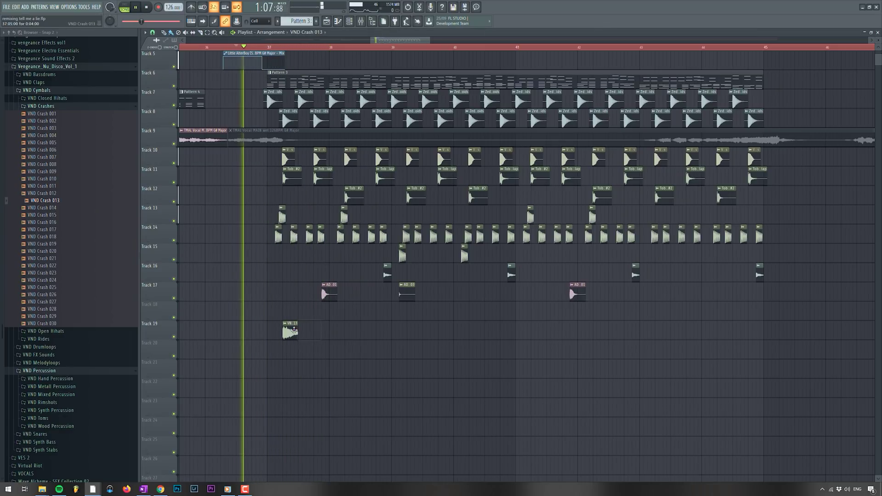
pyautogui.click(294, 330)
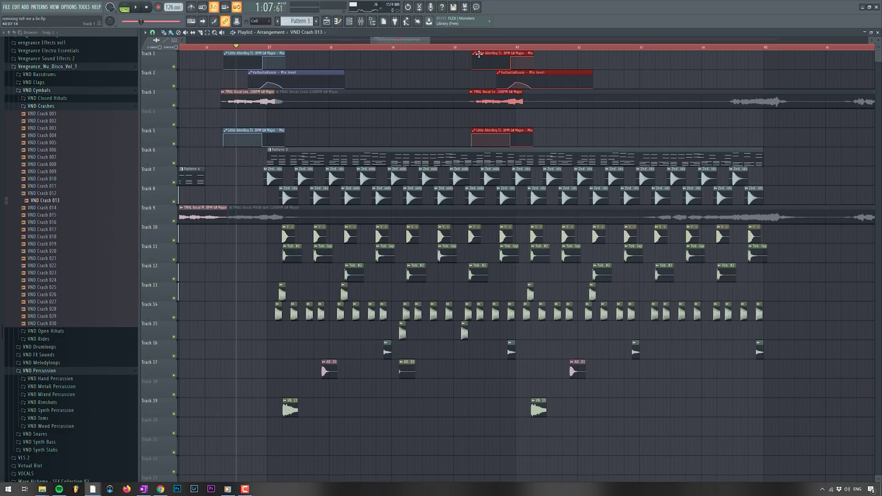
# Step: Deselect the copied vocal and automation clips, play the section around bar 41, and check the VND Crash 013 channel settings
pyautogui.click(506, 119)
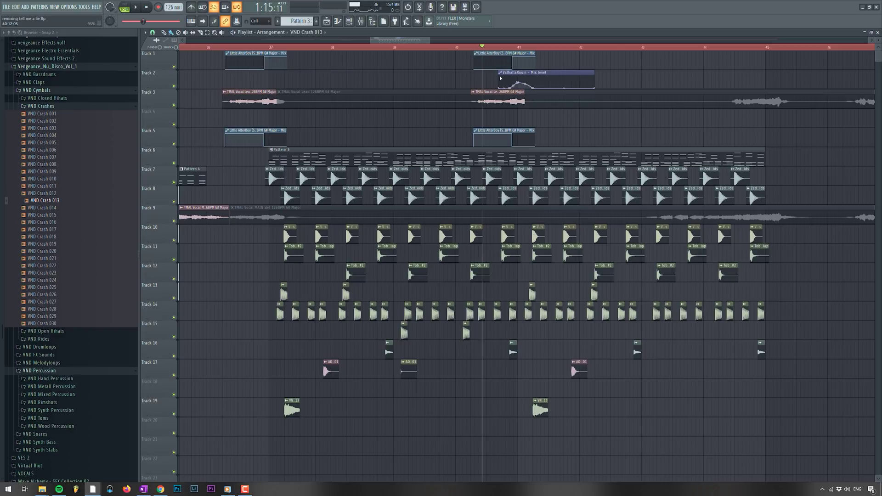
pyautogui.press('space')
pyautogui.click(329, 119)
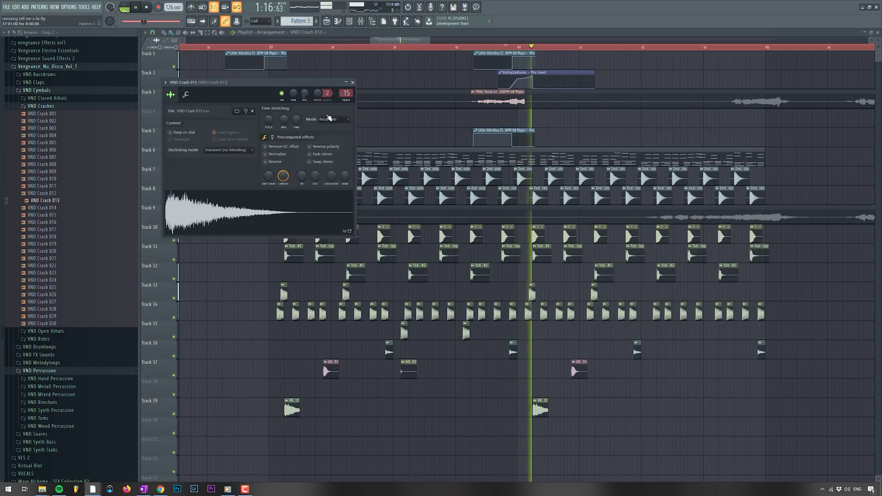
pyautogui.press('Escape')
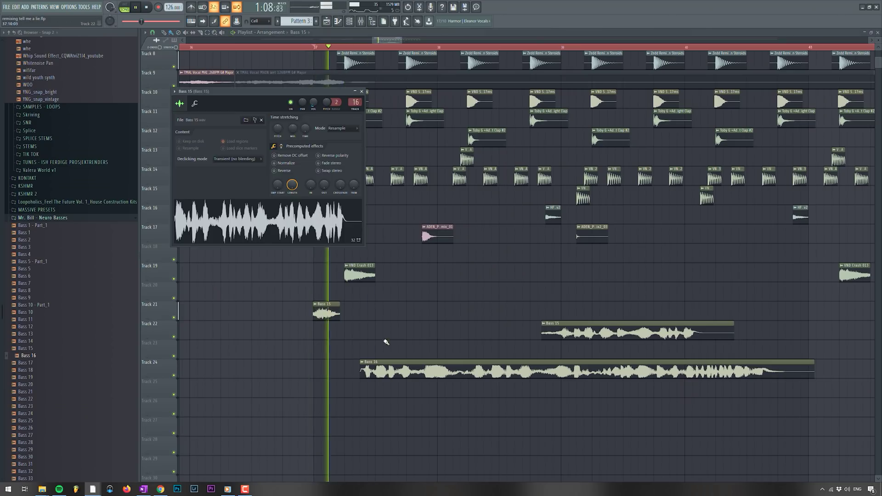
# Step: Slice the Bass 16 clip on Track 24, audition the pieces, and delete the unwanted ones
pyautogui.keyDown('shift'); pyautogui.rightClick(423, 371); pyautogui.keyUp('shift')
pyautogui.keyDown('alt'); pyautogui.rightClick(533, 375); pyautogui.keyUp('alt')
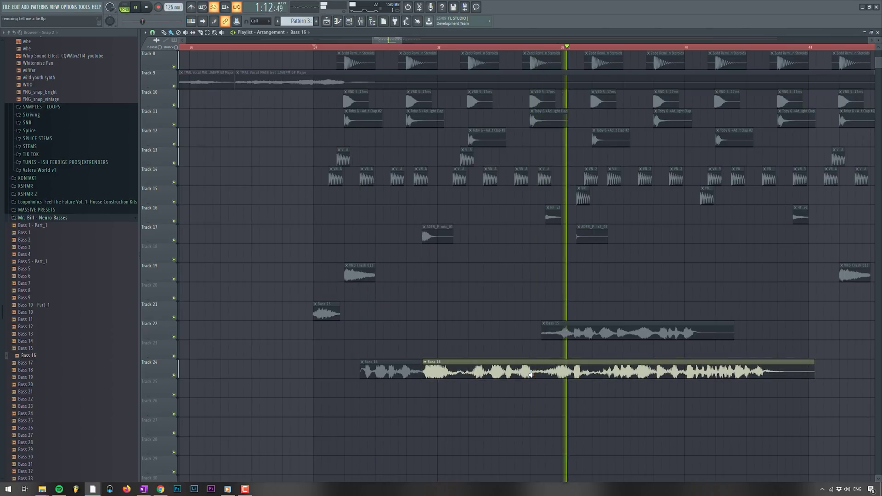
pyautogui.rightClick(585, 367)
pyautogui.rightClick(391, 370)
pyautogui.press('space')
# Step: Move the remaining Bass 16 slice to Track 23, open its channel settings, and play from just before bar 38
pyautogui.moveTo(559, 370); pyautogui.dragTo(403, 351)
pyautogui.doubleClick(403, 351)
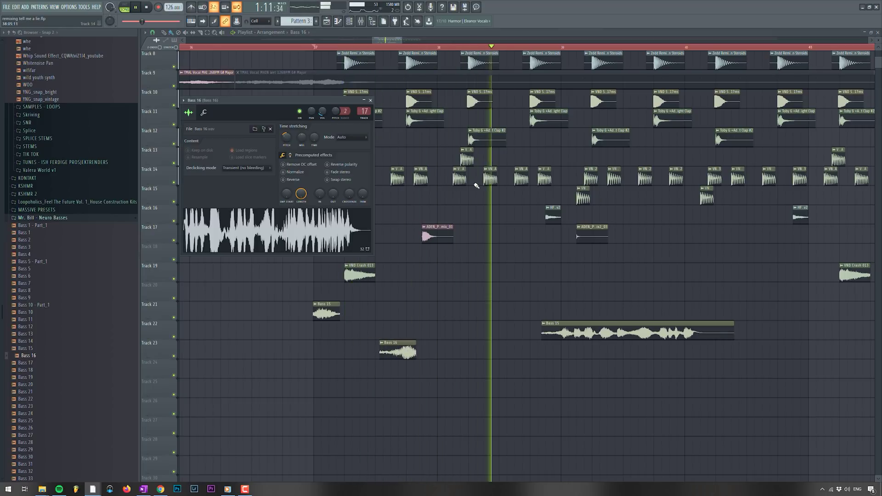
pyautogui.click(430, 47)
# Step: Delete the long Bass 5 pieces on Track 25 and move the Bass 5 slice from Track 22 to Track 23
pyautogui.moveTo(631, 332); pyautogui.dragTo(475, 331)
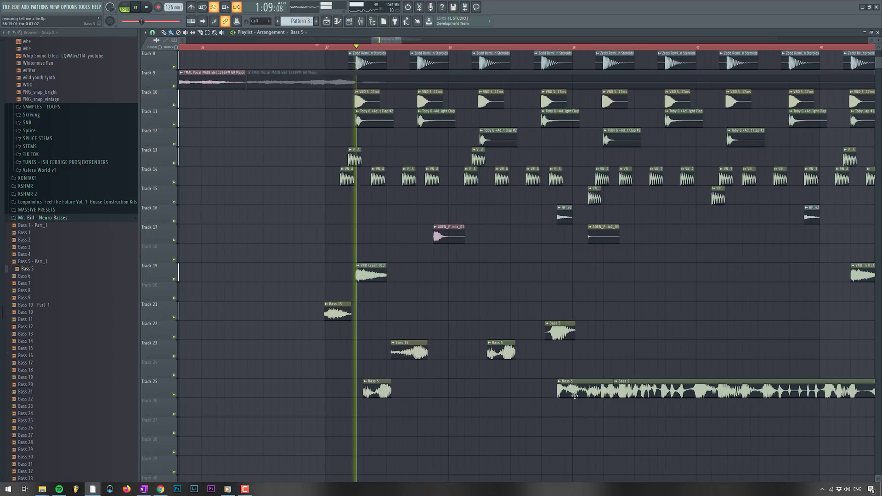
pyautogui.moveTo(571, 393); pyautogui.dragTo(628, 392)
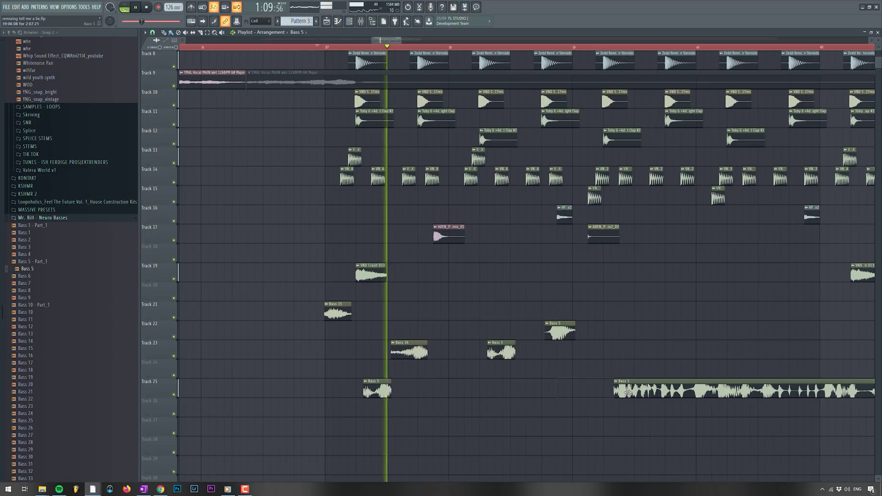
pyautogui.rightClick(627, 392)
pyautogui.moveTo(560, 332); pyautogui.dragTo(564, 355)
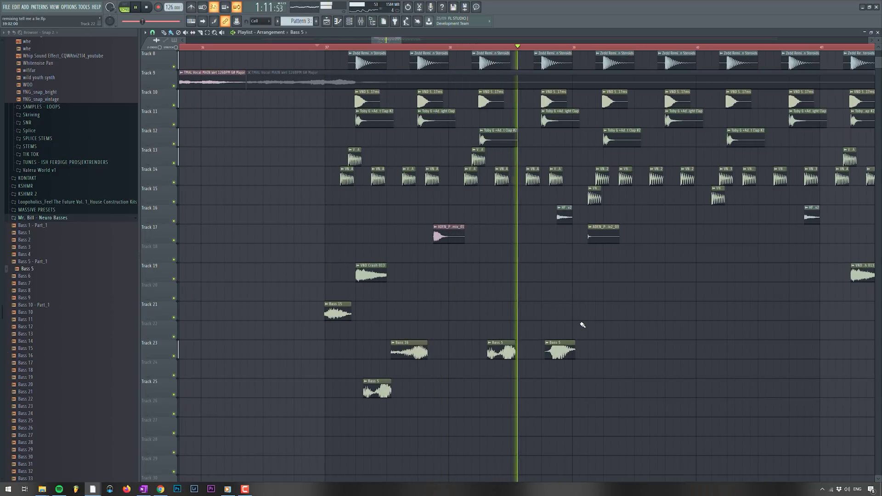
# Step: Duplicate the bass slices on Tracks 21 to 25 starting at bar 39 and lower the Bass 16 mixer fader
pyautogui.moveTo(622, 400); pyautogui.dragTo(586, 309)
pyautogui.click(573, 49)
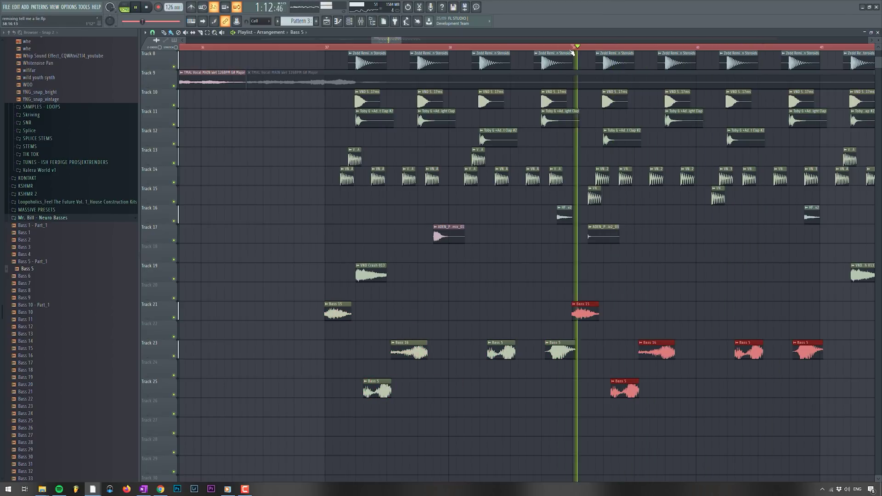
pyautogui.press('pagedown')
pyautogui.press('F9')
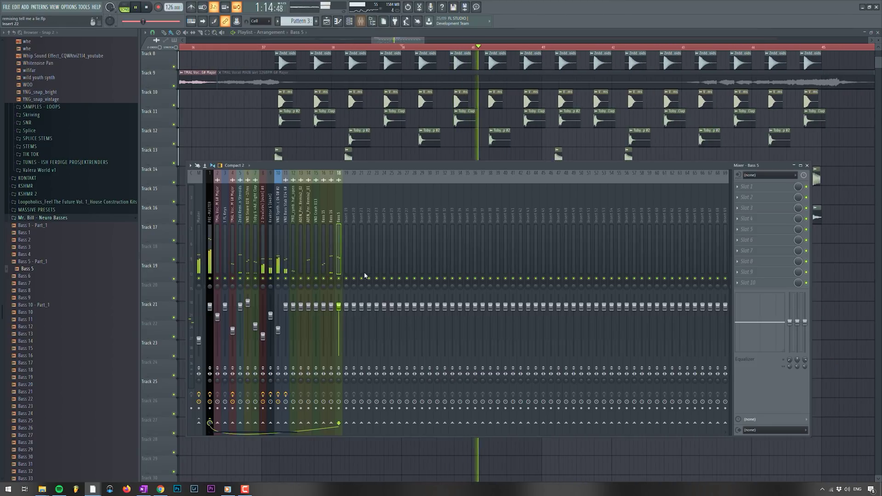
pyautogui.moveTo(331, 307); pyautogui.dragTo(334, 317)
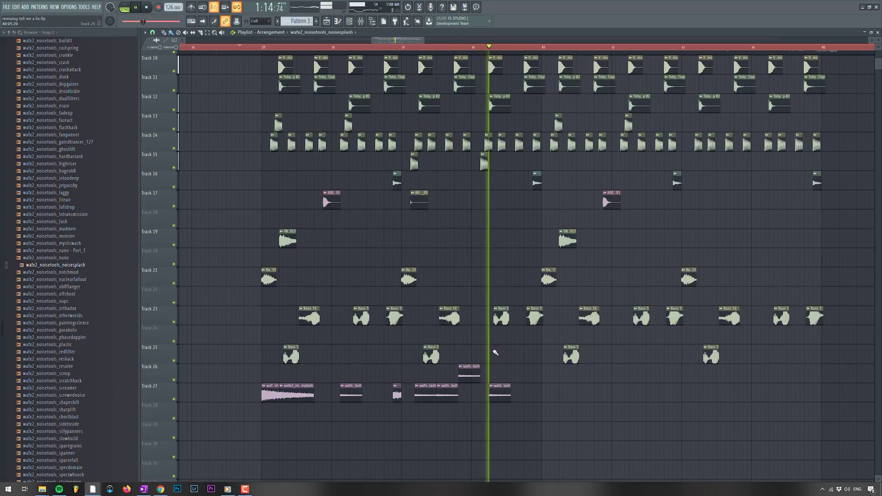
# Step: Add another noisesplash clip before bar 41 on Track 27 and duplicate the noise pattern over the following four bars
pyautogui.click(526, 394)
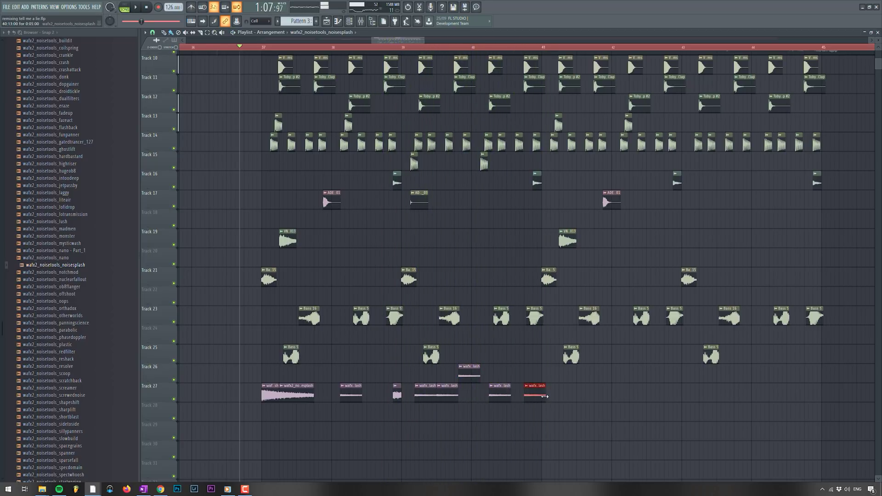
pyautogui.moveTo(548, 398); pyautogui.dragTo(583, 399)
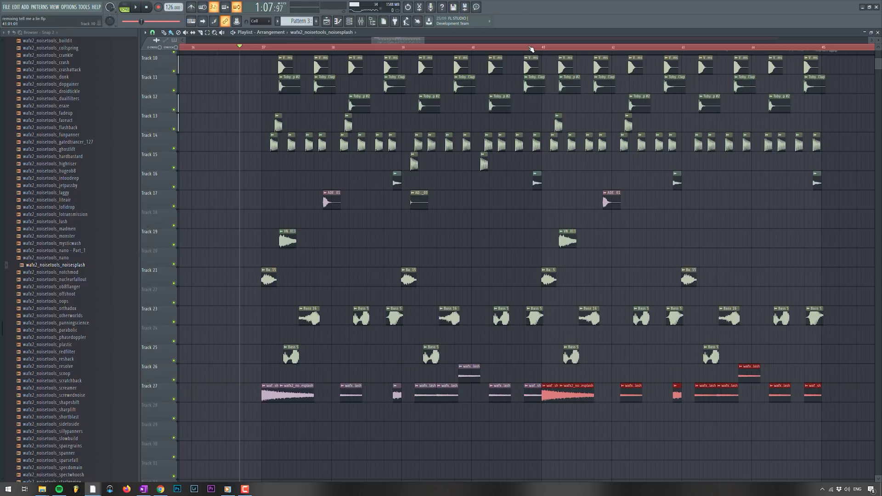
# Step: Look over the drop arrangement during playback, from the vocal automation tracks down to the noise splash clips
pyautogui.scroll(6, 553, 118)
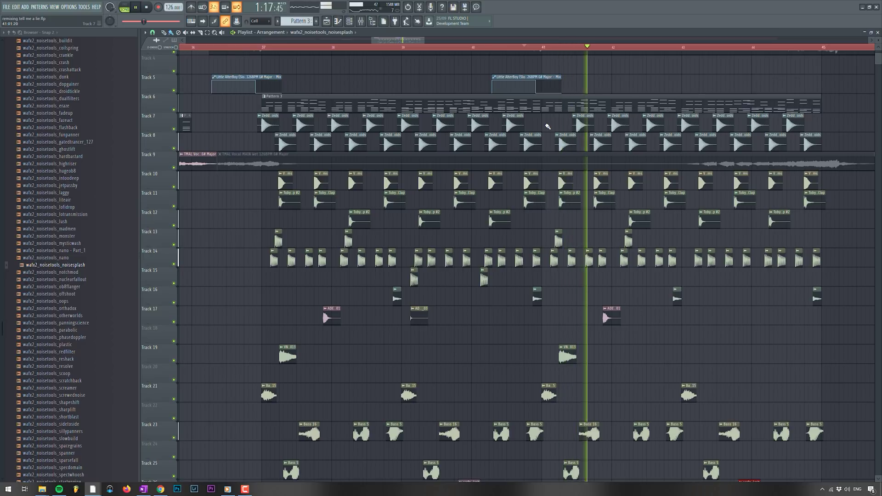
pyautogui.scroll(-1, 557, 196)
pyautogui.scroll(-10, 557, 196)
pyautogui.keyDown('ctrl'); pyautogui.scroll(-3, 557, 195); pyautogui.keyUp('ctrl')
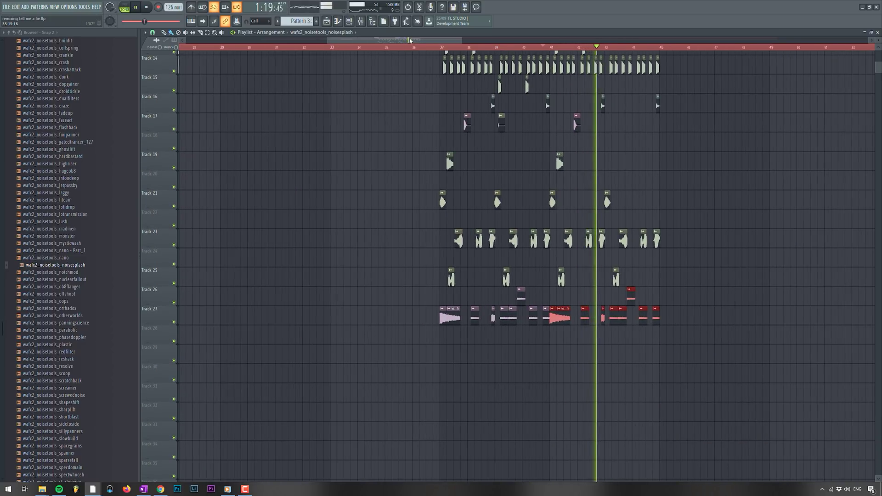
pyautogui.scroll(6, 508, 151)
pyautogui.keyDown('ctrl'); pyautogui.scroll(-2, 508, 152); pyautogui.keyUp('ctrl')
pyautogui.moveTo(394, 40); pyautogui.dragTo(350, 40)
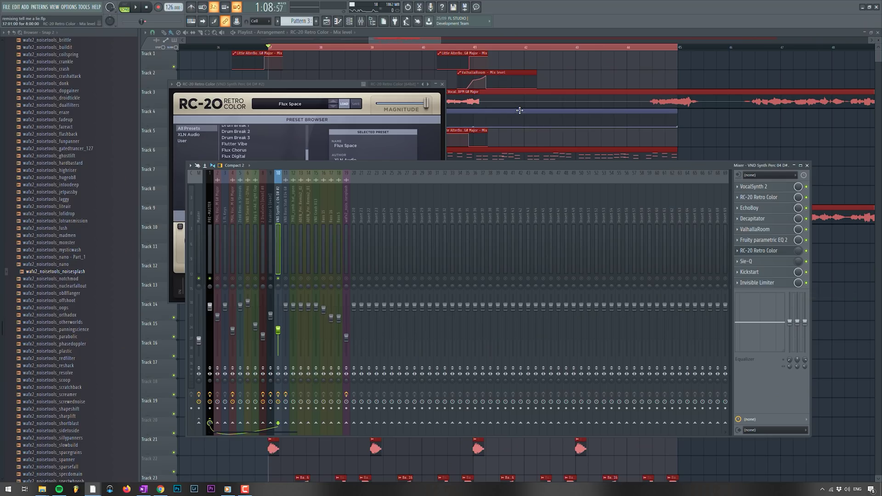
# Step: Shape the RC-20 Retro Color mix level automation on Track 4 into rising ramps
pyautogui.press('F12')
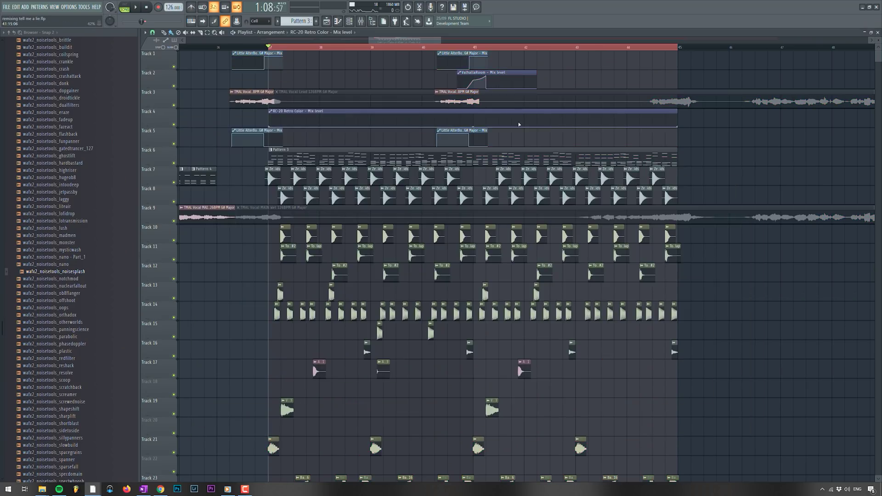
pyautogui.keyDown('ctrl'); pyautogui.scroll(2, 297, 126); pyautogui.keyUp('ctrl')
pyautogui.moveTo(304, 126); pyautogui.dragTo(304, 115)
pyautogui.click(152, 32)
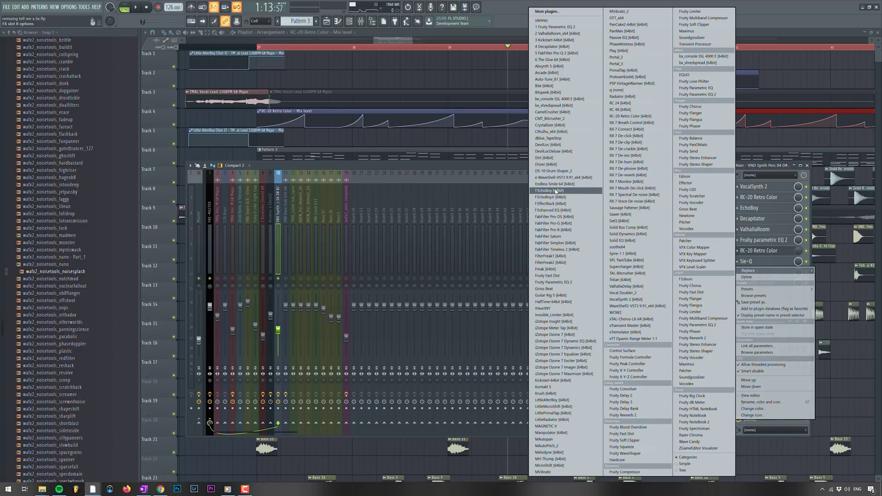
# Step: Replace Sie-Q in effect slot 8 of the VND Synth Perc mixer track with EchoBoy and create an automation clip for its mix
pyautogui.click(556, 190)
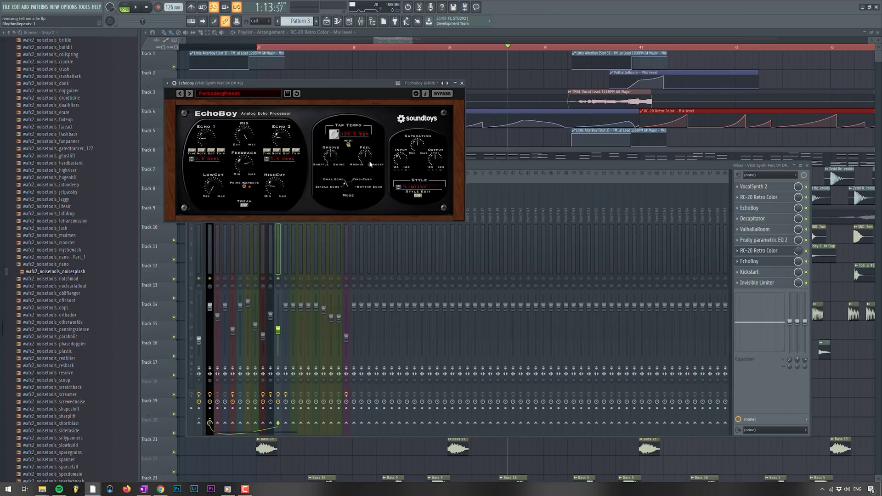
pyautogui.click(83, 7)
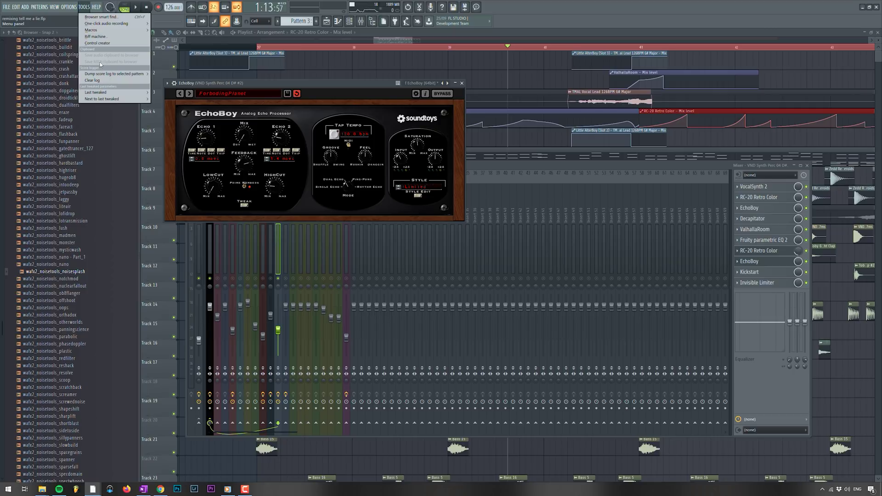
pyautogui.moveTo(111, 96)
pyautogui.click(179, 115)
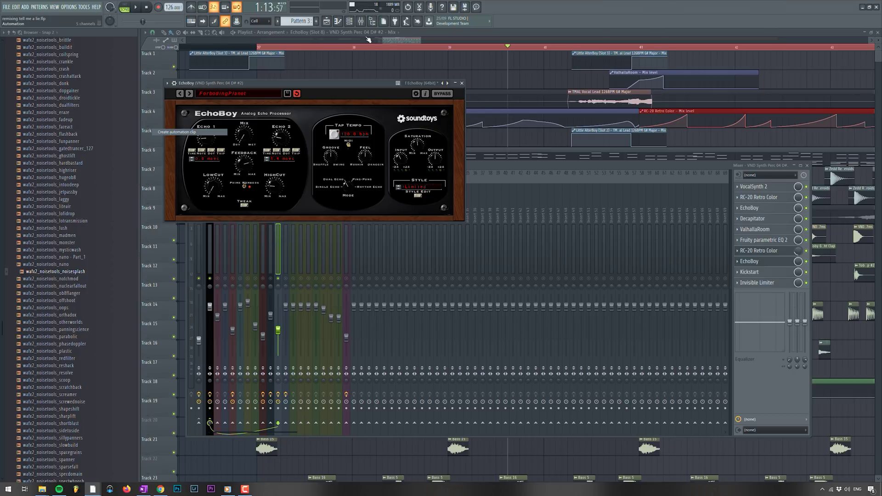